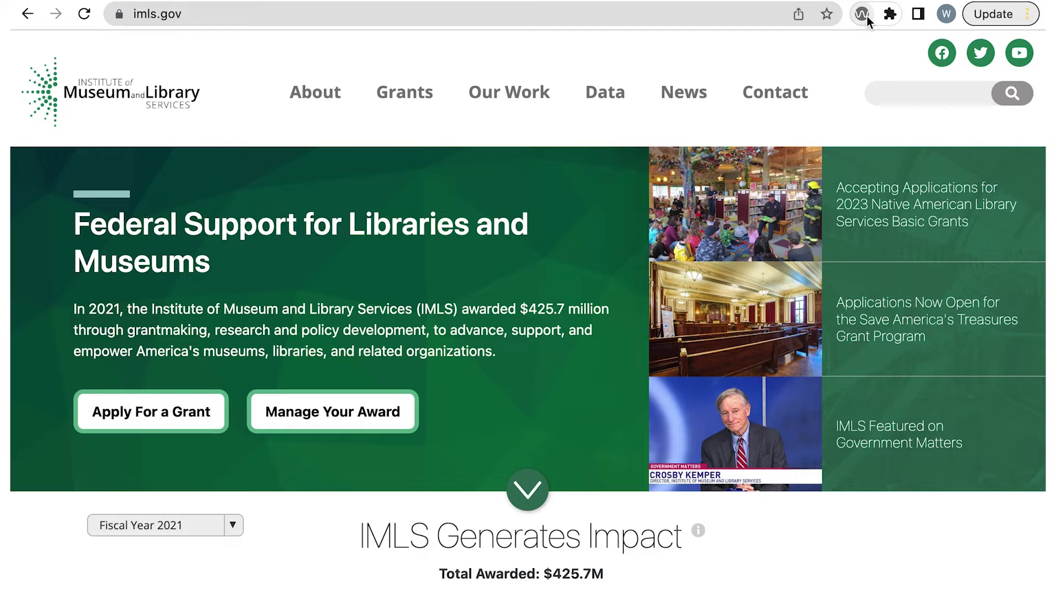
Run WAVE on imls.gov and scroll the Details list of its 5 errors, including missing alt text and empty link.
click(867, 17)
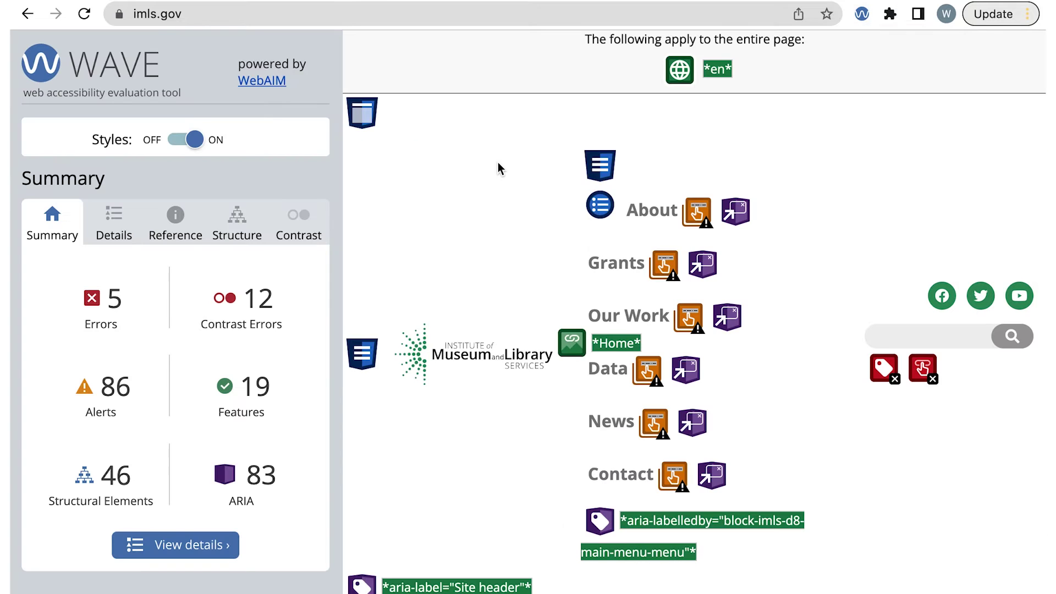
click(118, 236)
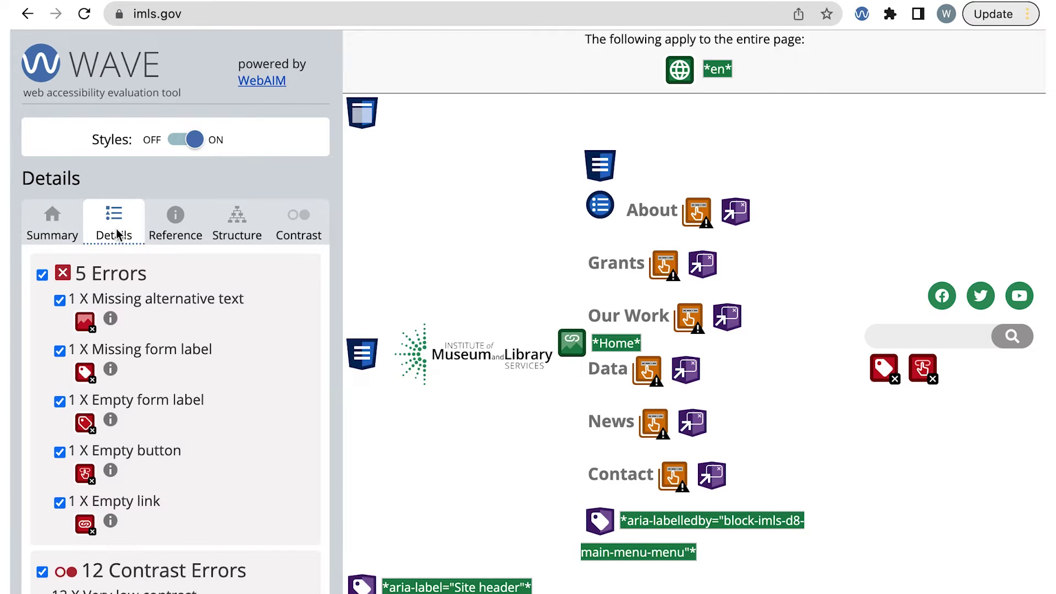
scroll(168, 398, down, 6)
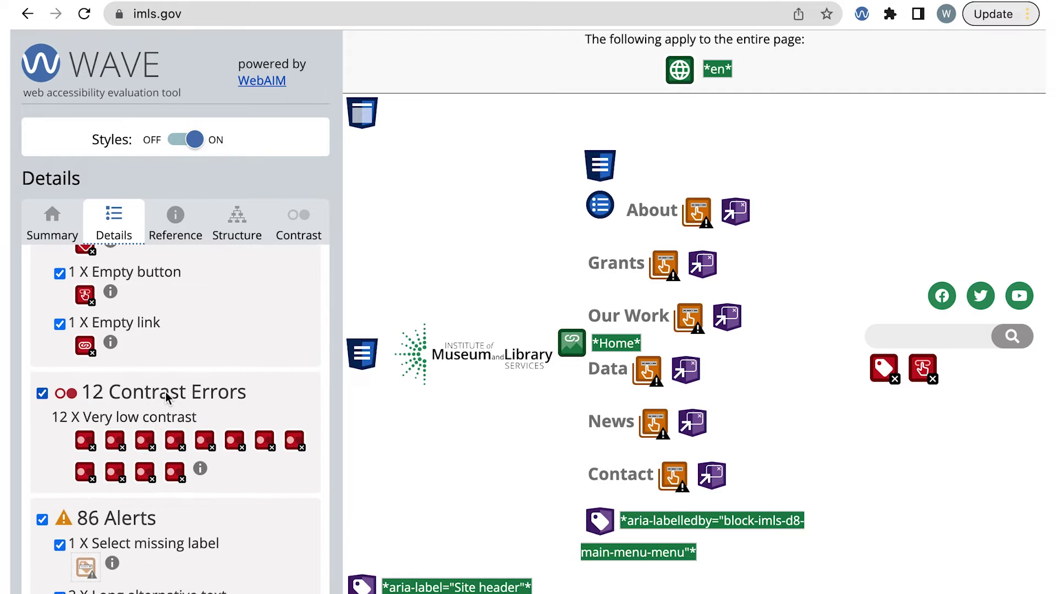
scroll(167, 397, down, 10)
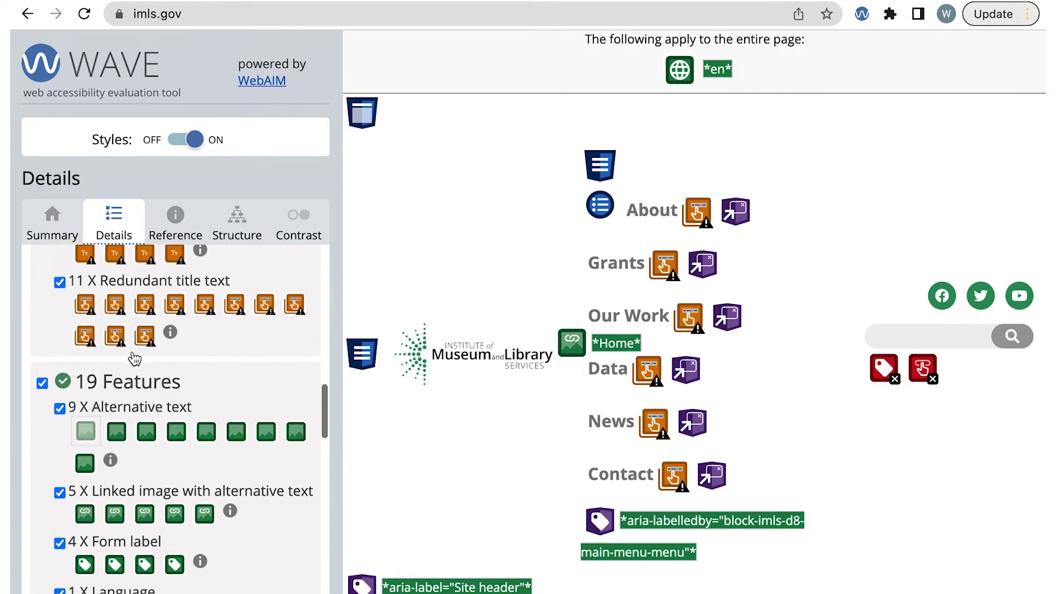
scroll(137, 388, down, 12)
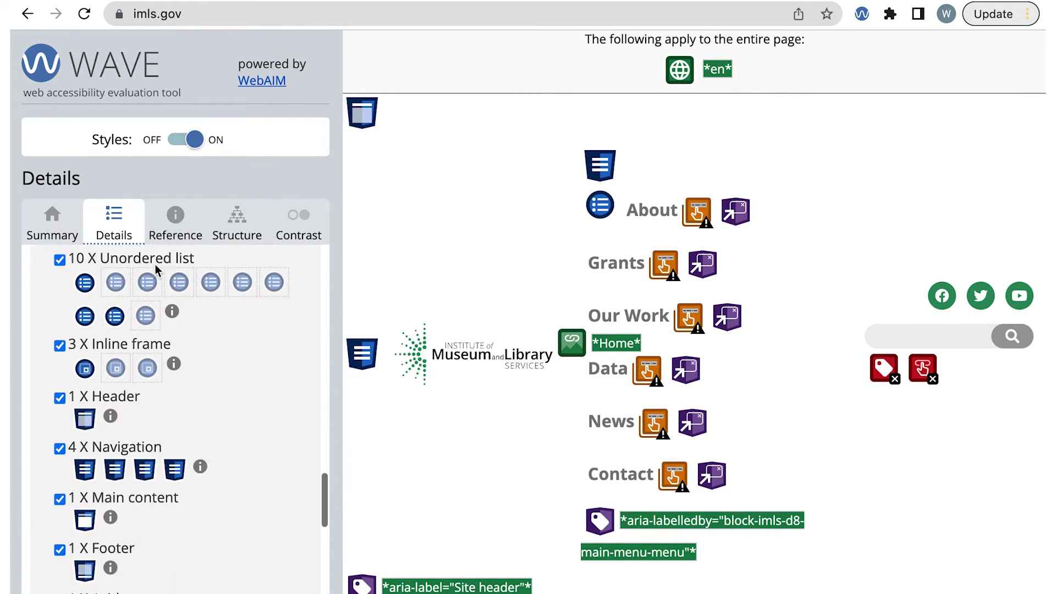
scroll(156, 271, down, 3)
scroll(133, 342, up, 4)
scroll(131, 338, up, 20)
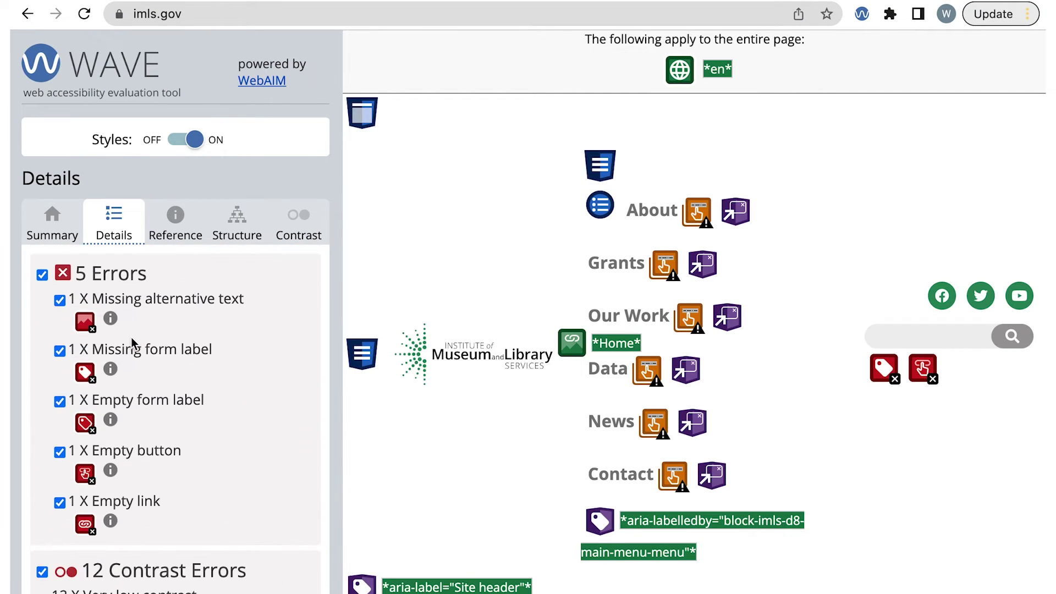
Inspect the missing alt text and search field's missing label errors, then read the Missing form label reference.
click(84, 322)
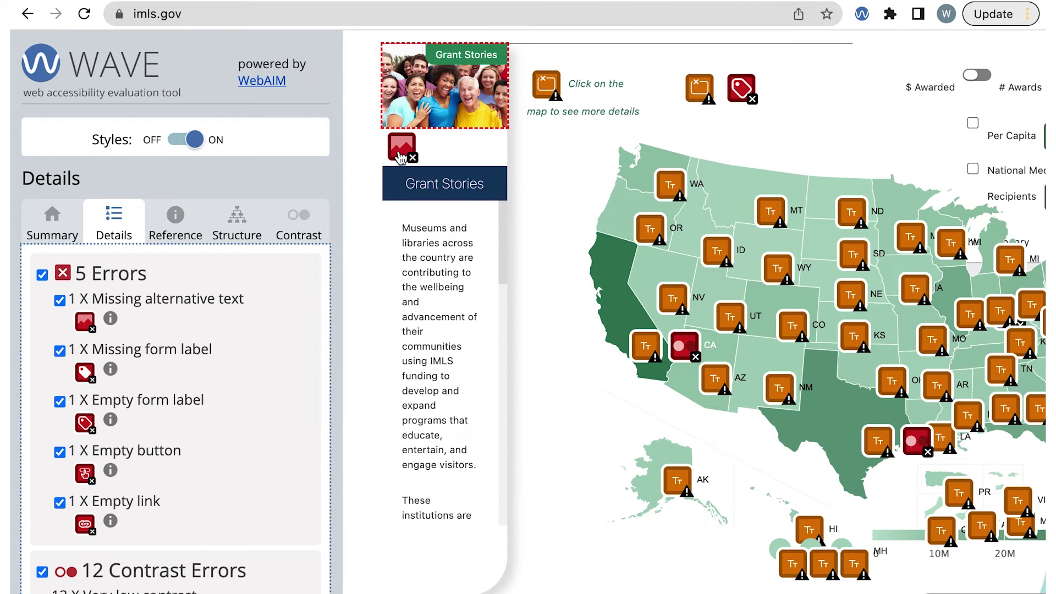
click(401, 148)
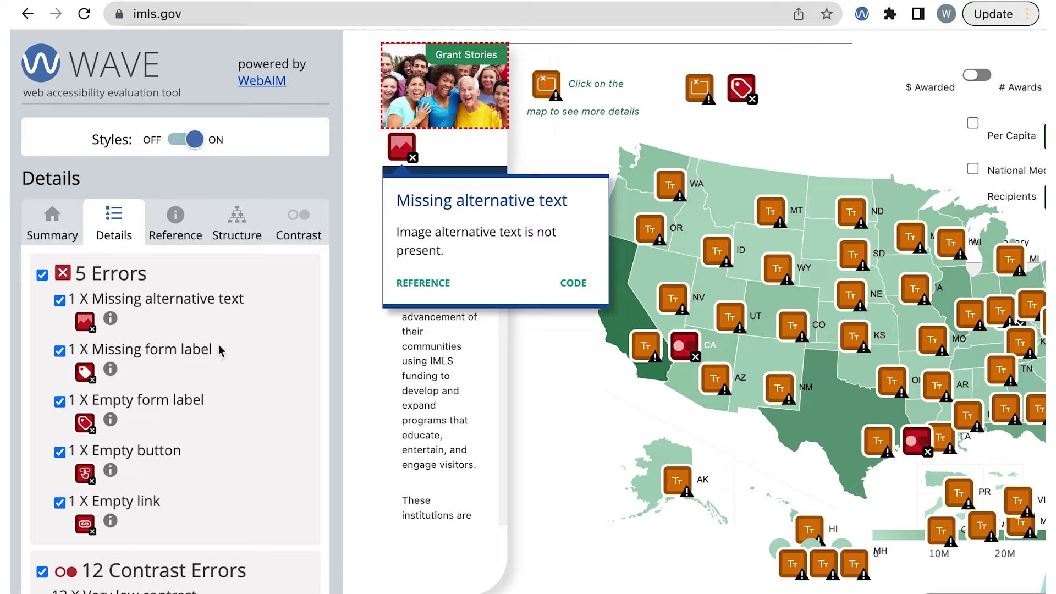
click(86, 374)
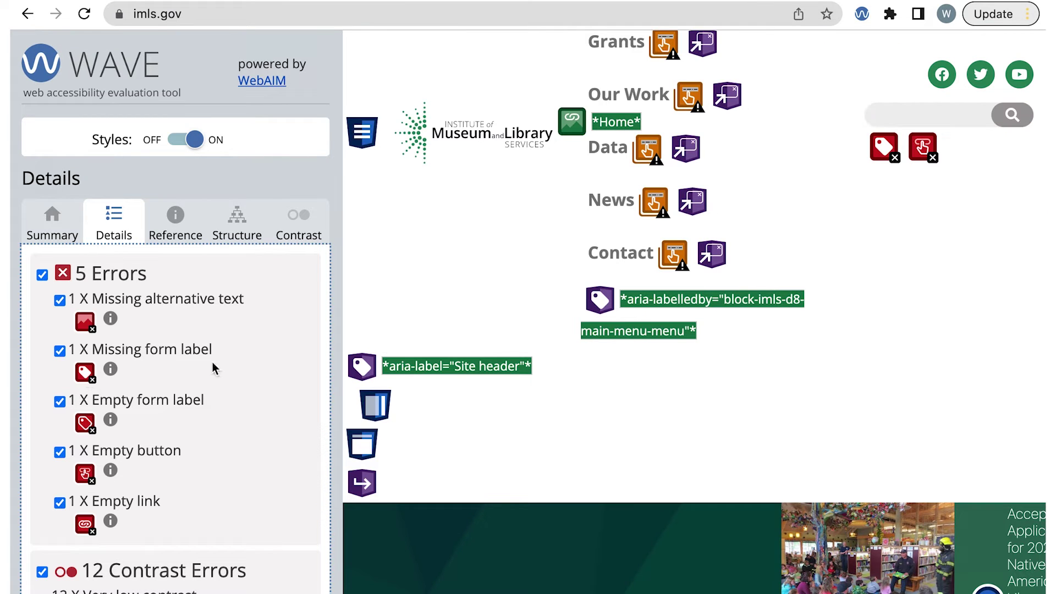
click(884, 151)
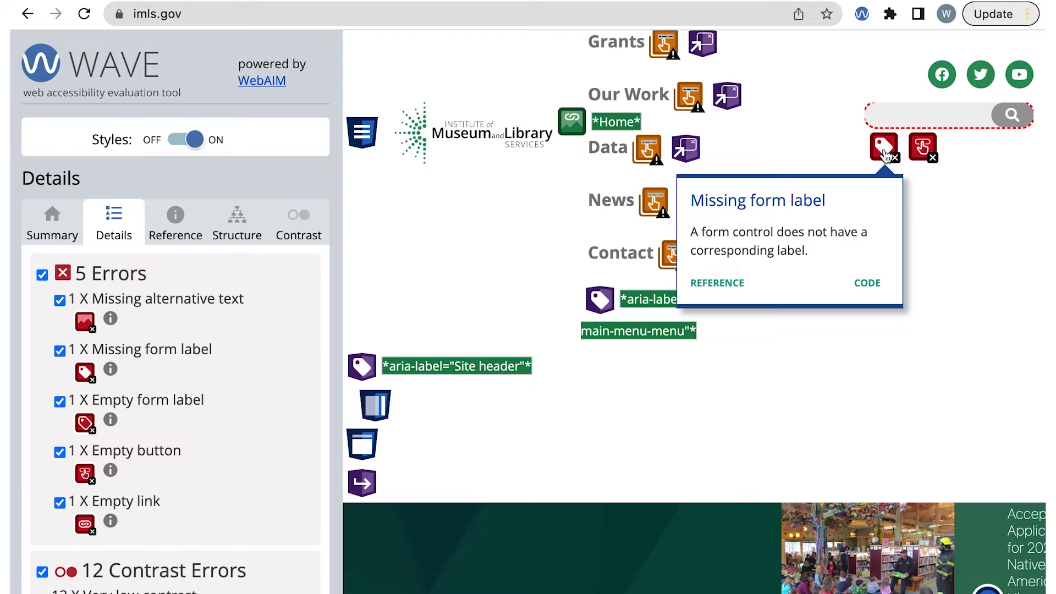
click(867, 284)
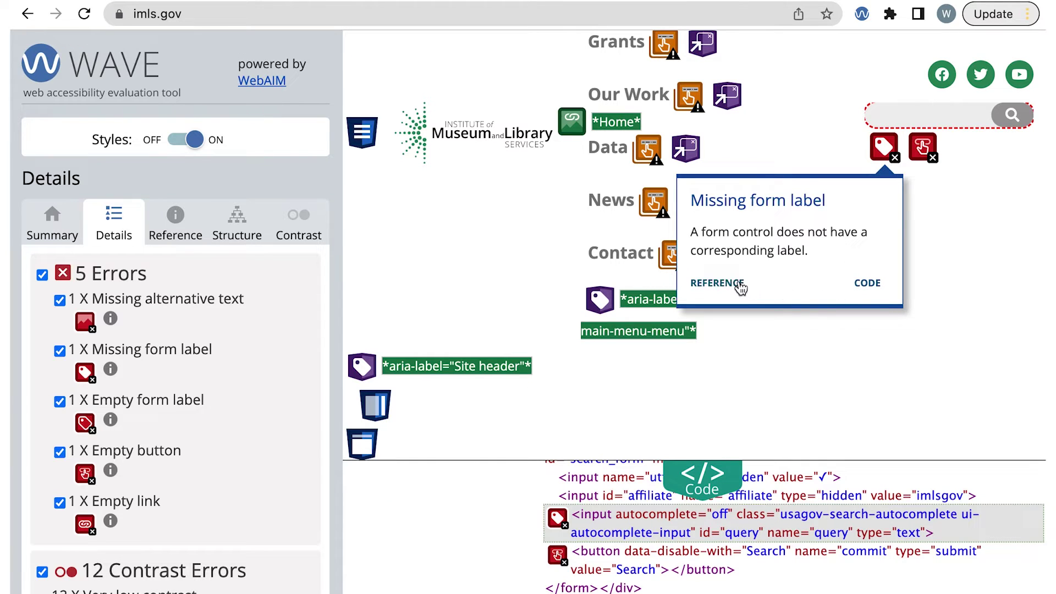
click(717, 283)
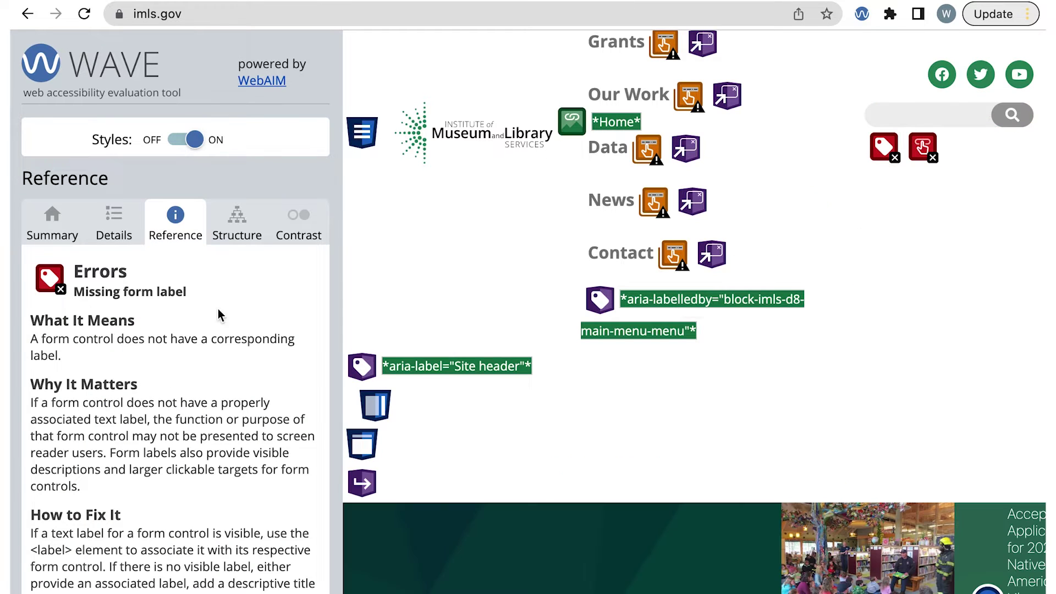
Back in Details, highlight the empty search button, then scroll down to the 86 Alerts.
click(121, 225)
click(85, 474)
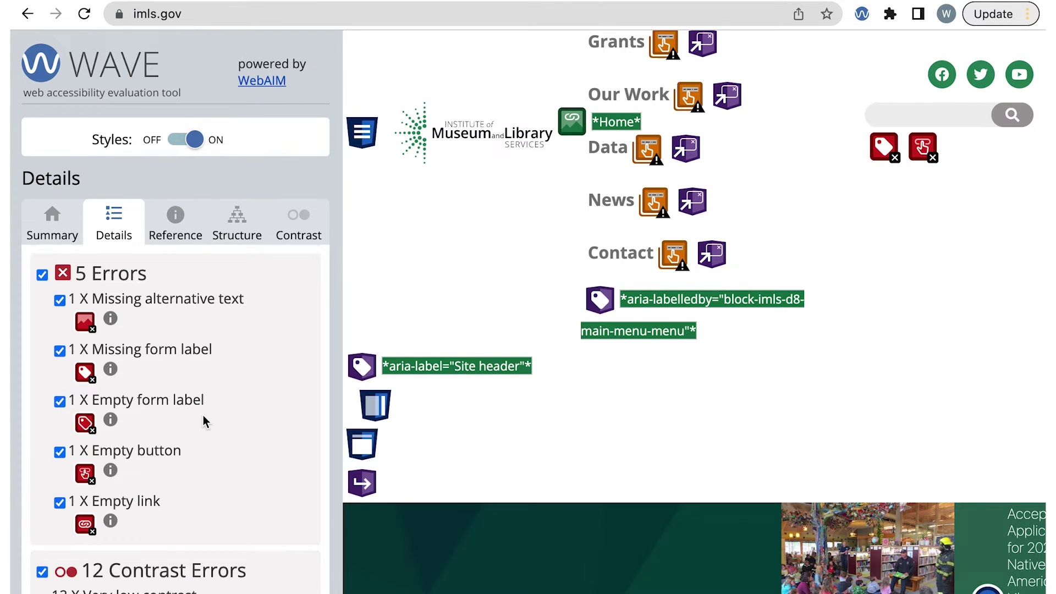
scroll(207, 419, down, 5)
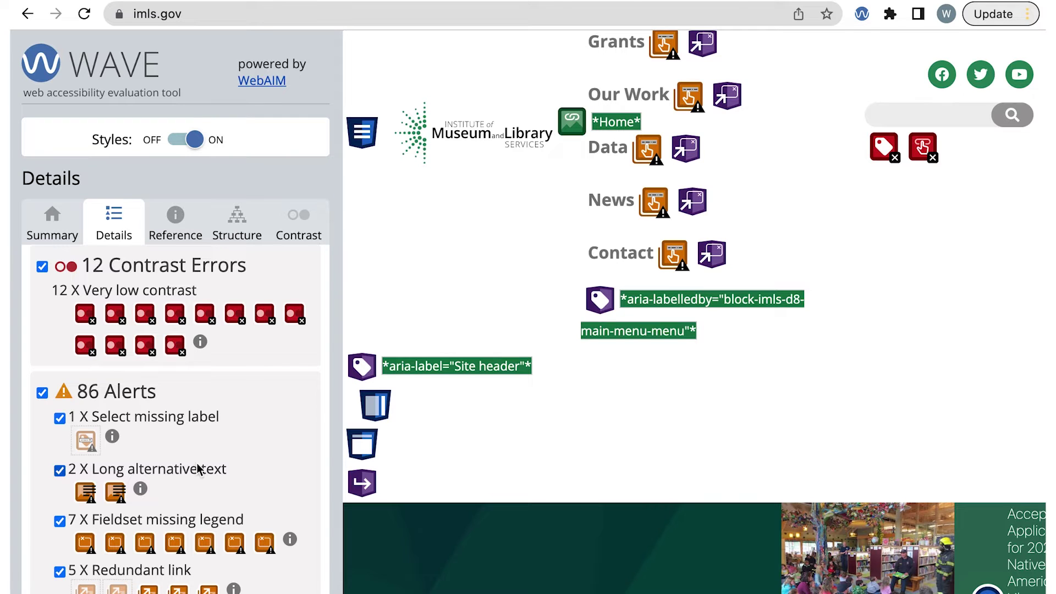
scroll(207, 467, down, 3)
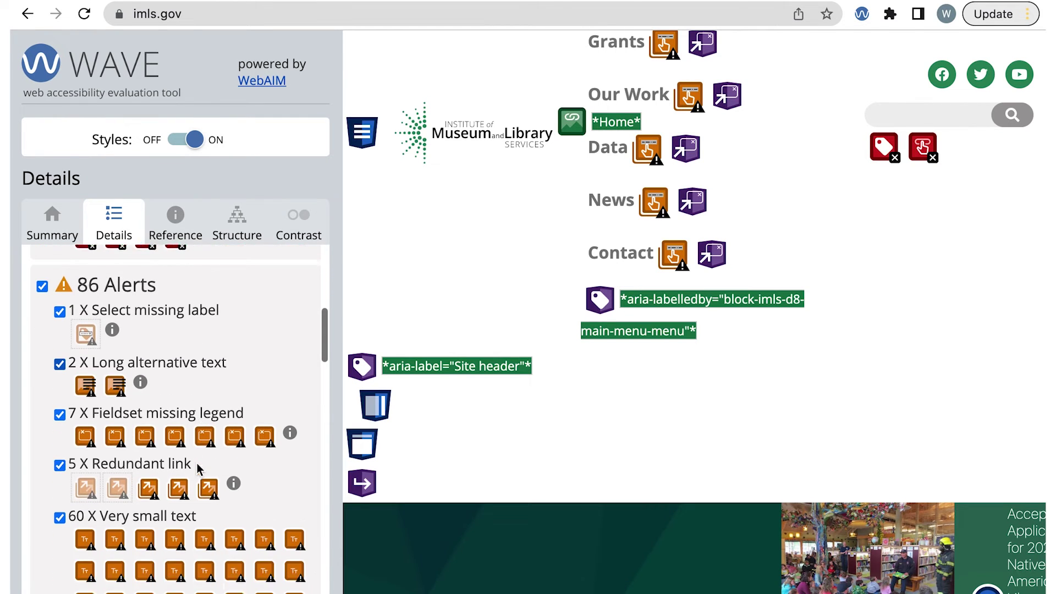
click(92, 333)
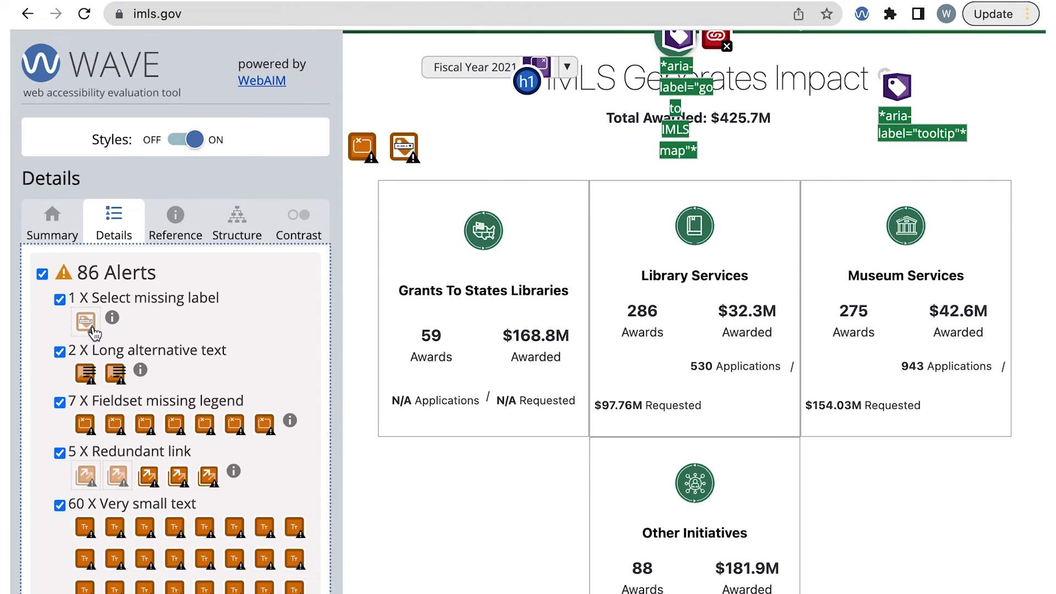
click(409, 145)
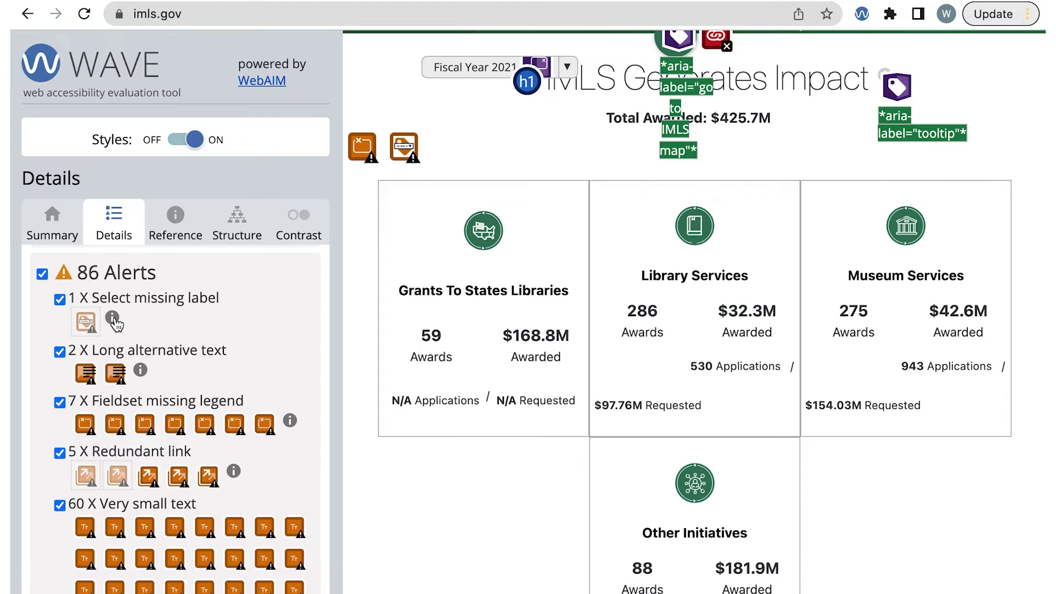
click(113, 319)
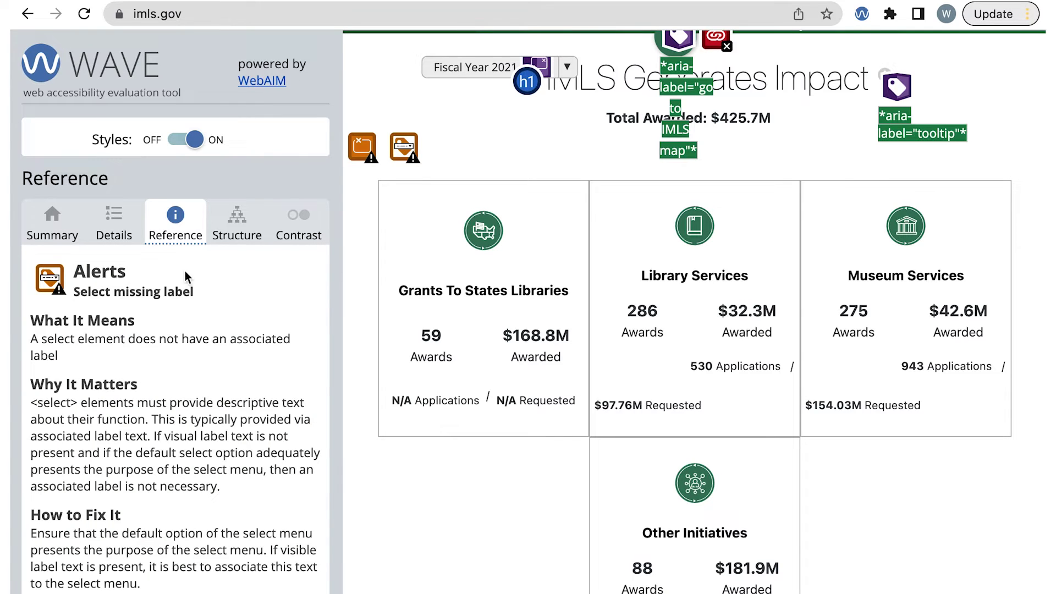
click(119, 232)
scroll(116, 280, down, 3)
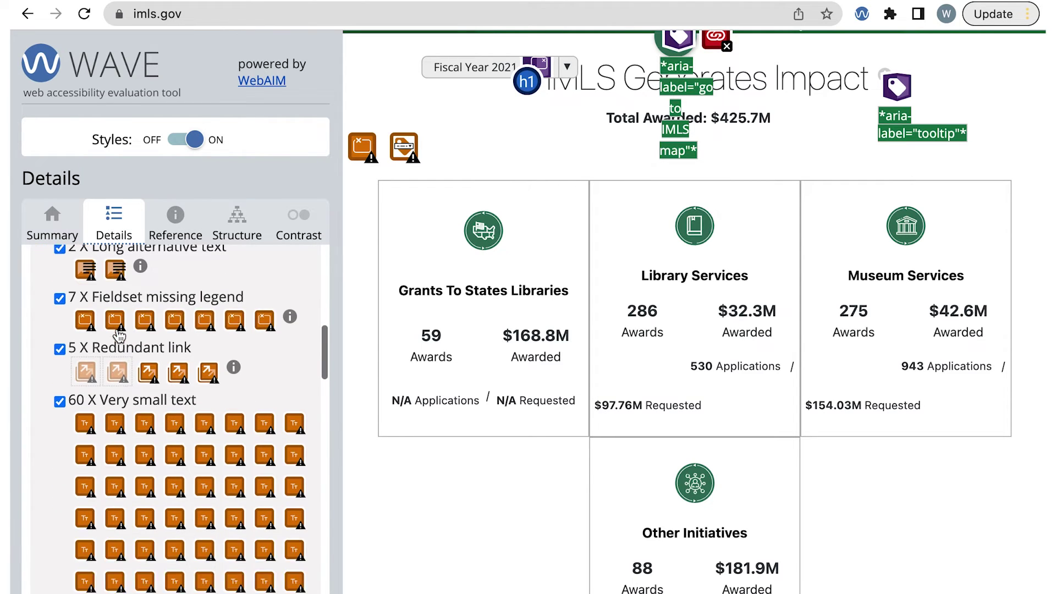
Locate a redundant link and the first redundant title text on the About link.
scroll(118, 330, up, 1)
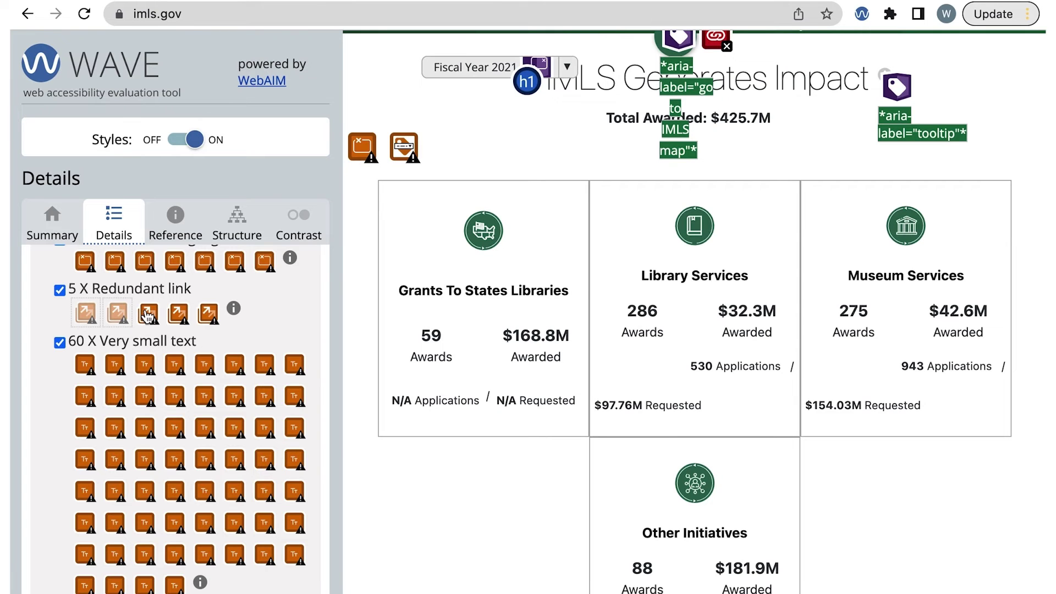
click(148, 315)
scroll(272, 489, down, 4)
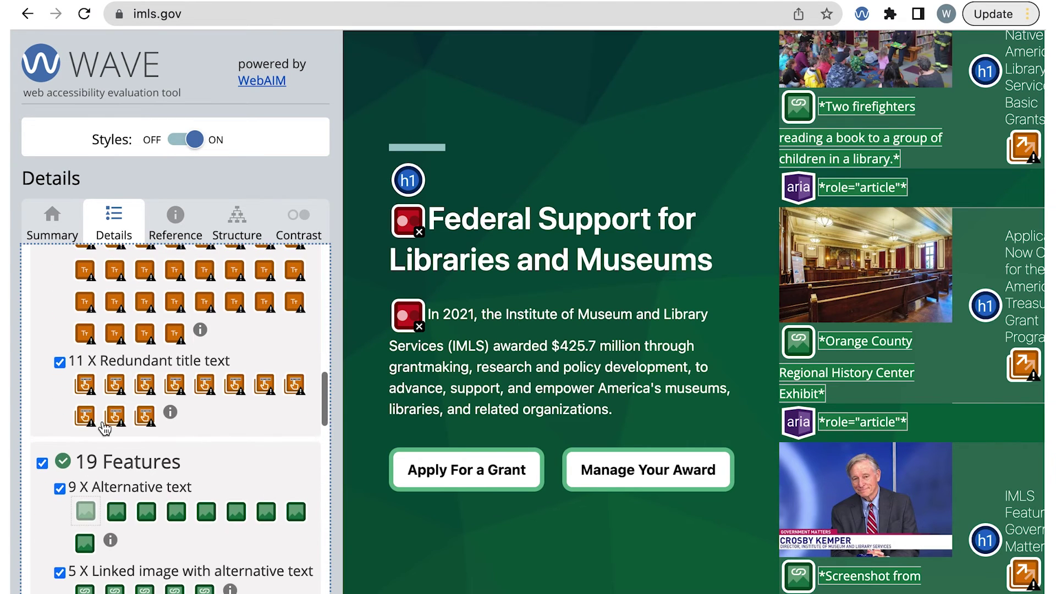
click(86, 390)
mouse_move(697, 155)
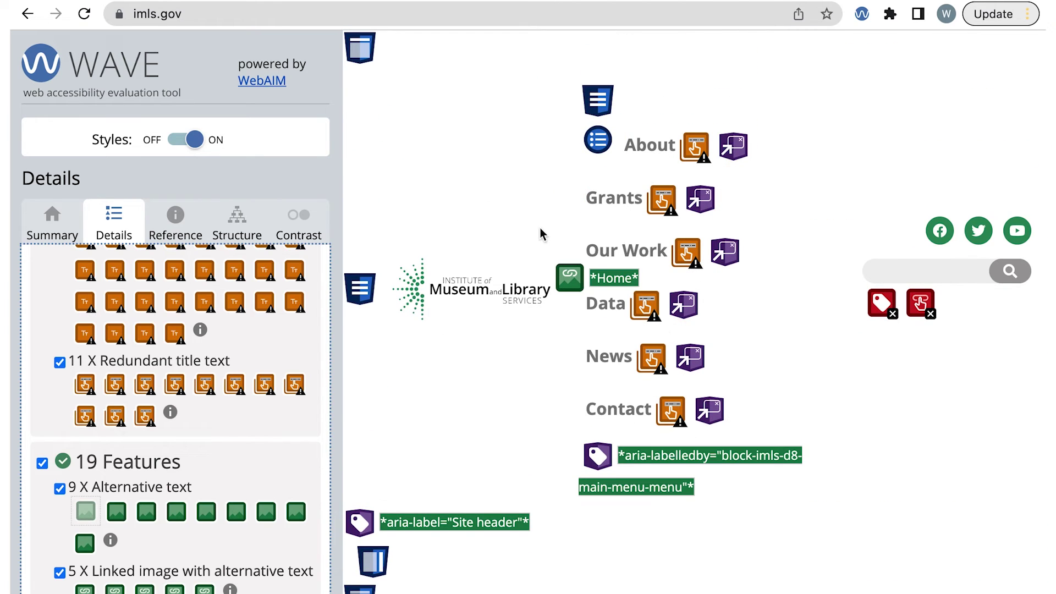
Scroll the Details list down to the 19 Features.
scroll(251, 463, down, 3)
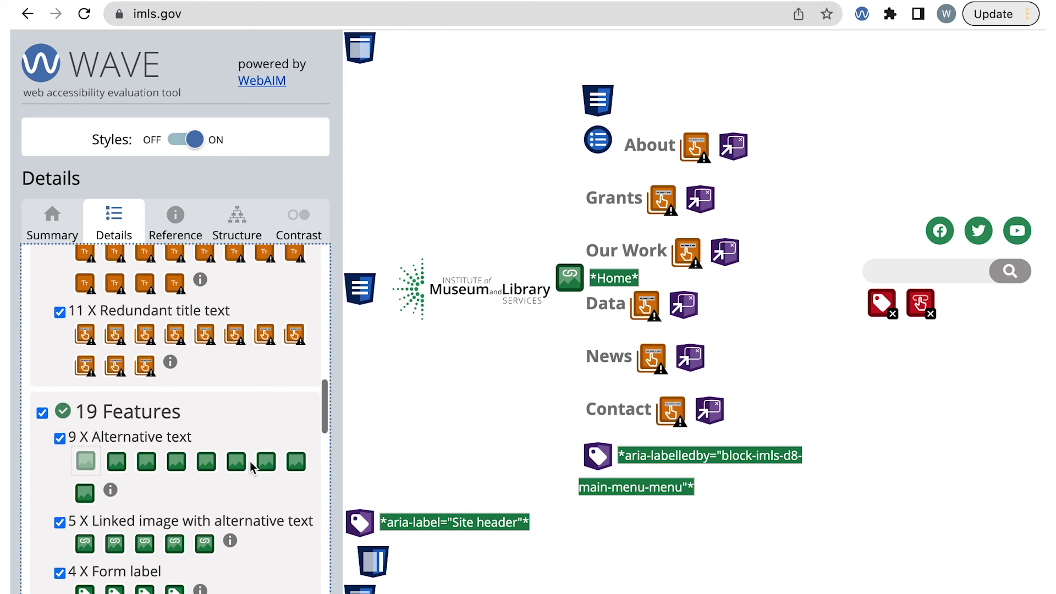
scroll(251, 467, down, 1)
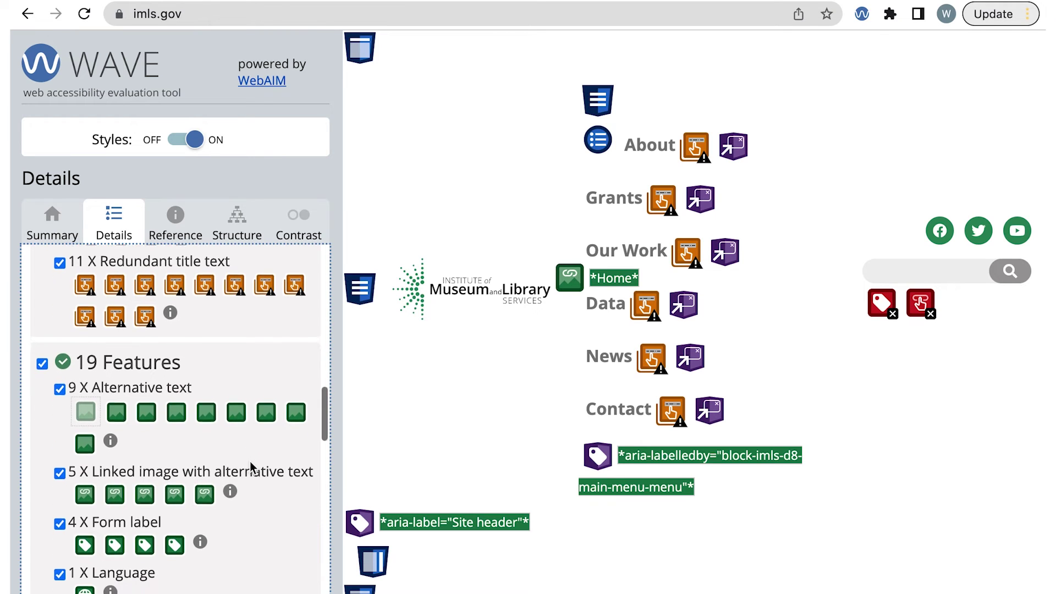
scroll(250, 464, down, 4)
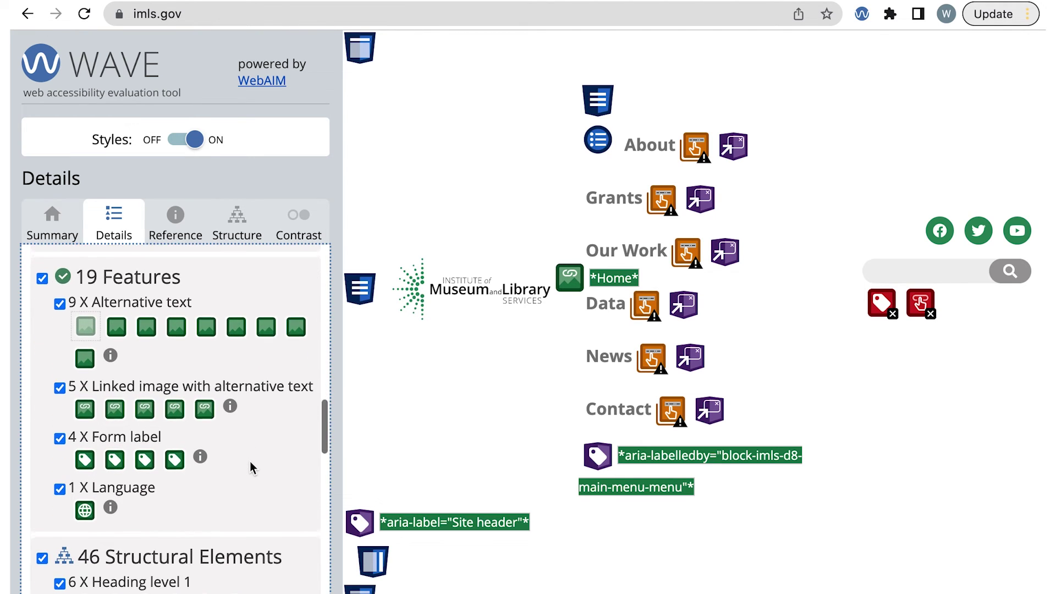
scroll(251, 464, down, 1)
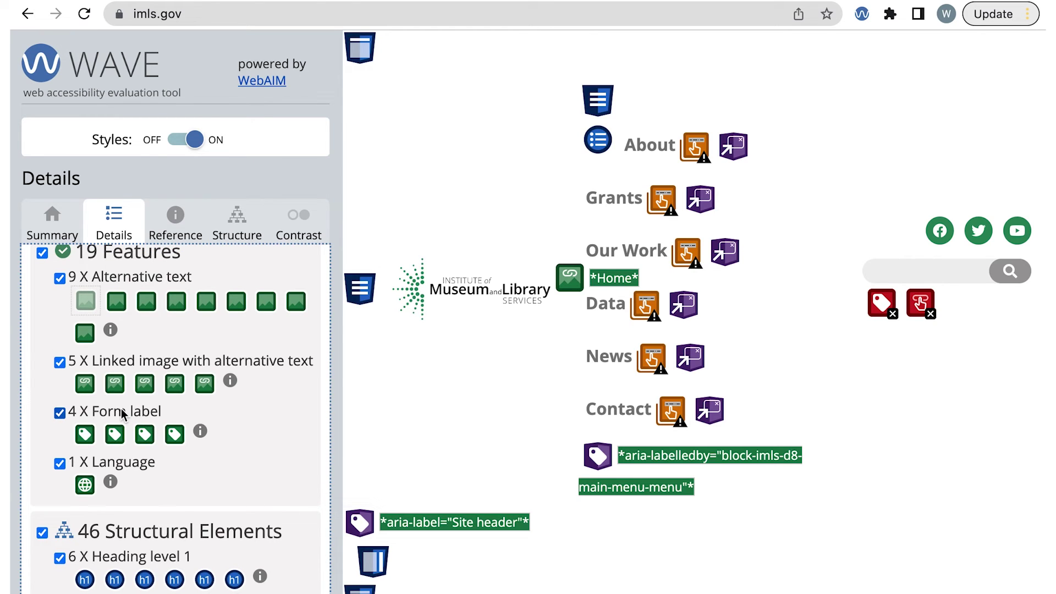
Jump to each of the four form labels in the Explore Your State map, including Per Capita, then scroll to Structural Elements.
click(86, 434)
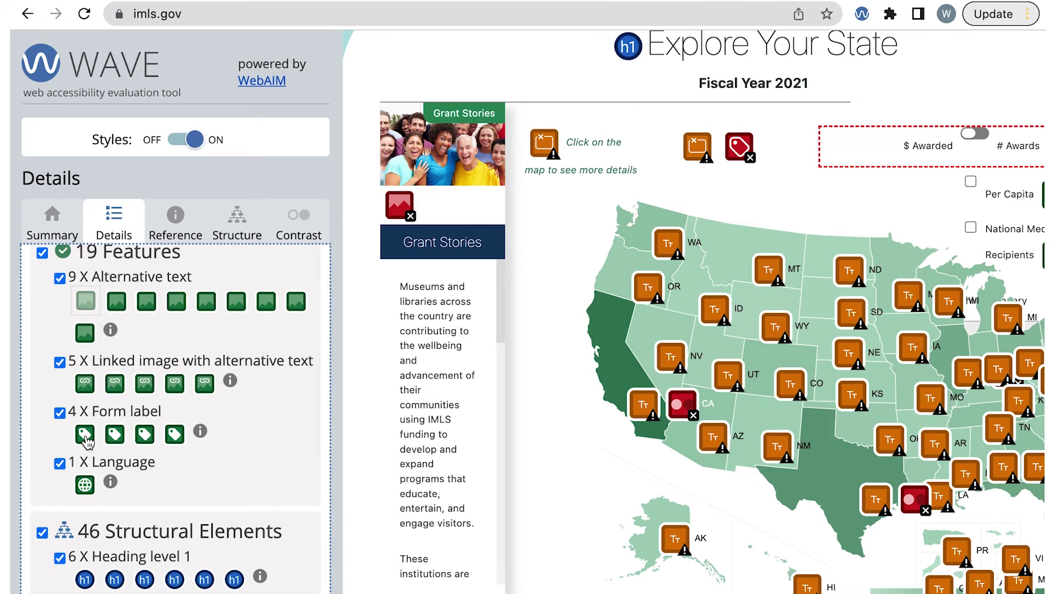
click(108, 439)
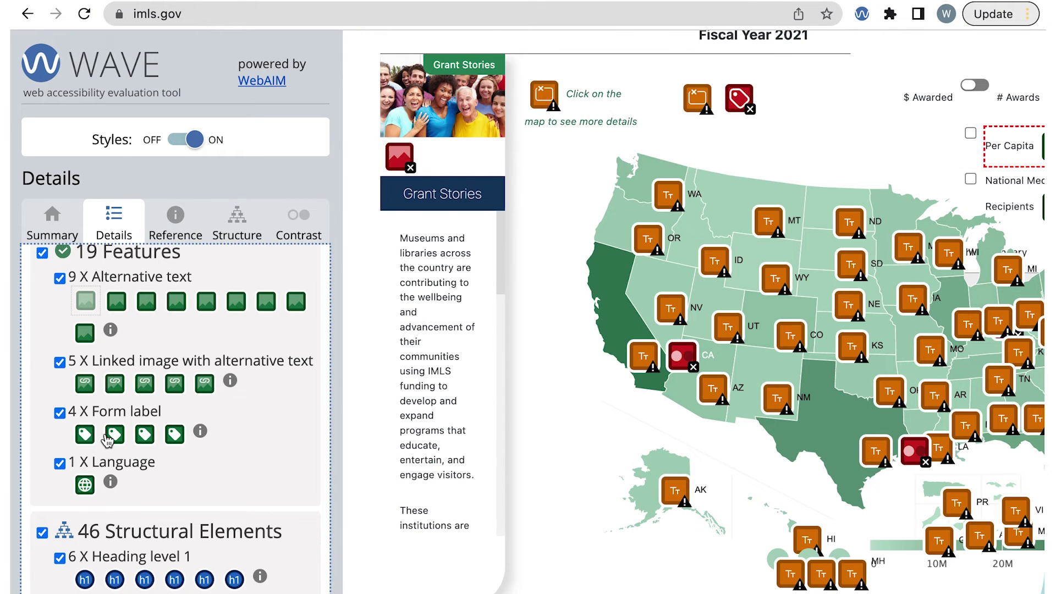
click(146, 436)
click(177, 437)
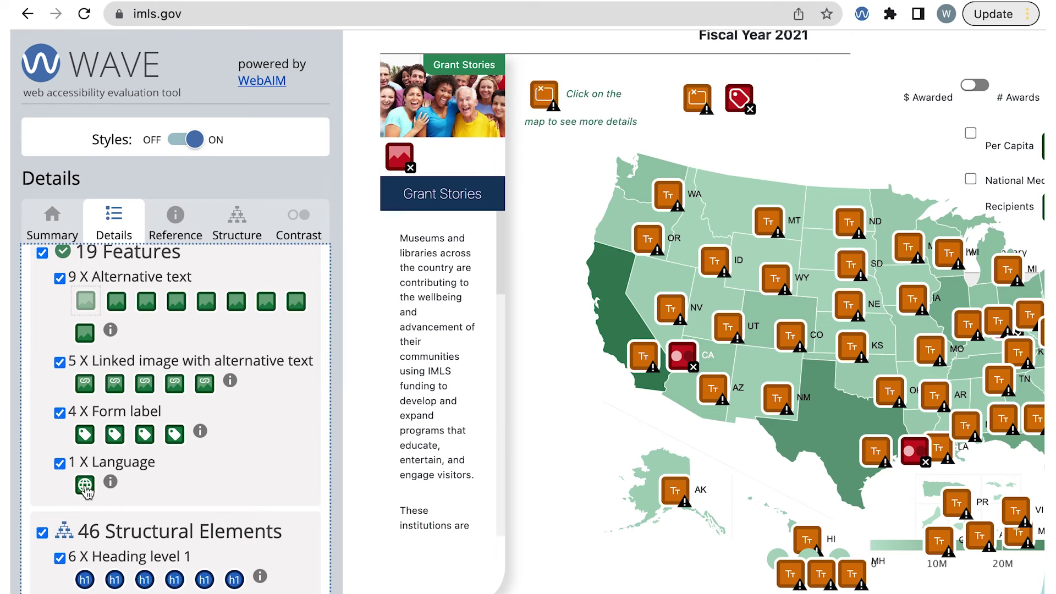
scroll(192, 350, down, 5)
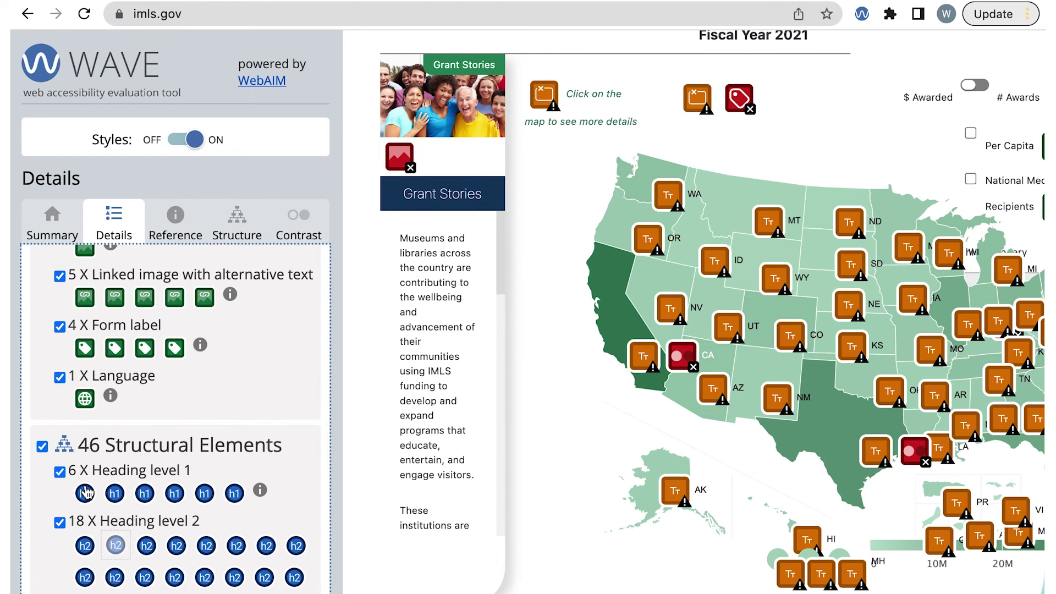
click(237, 217)
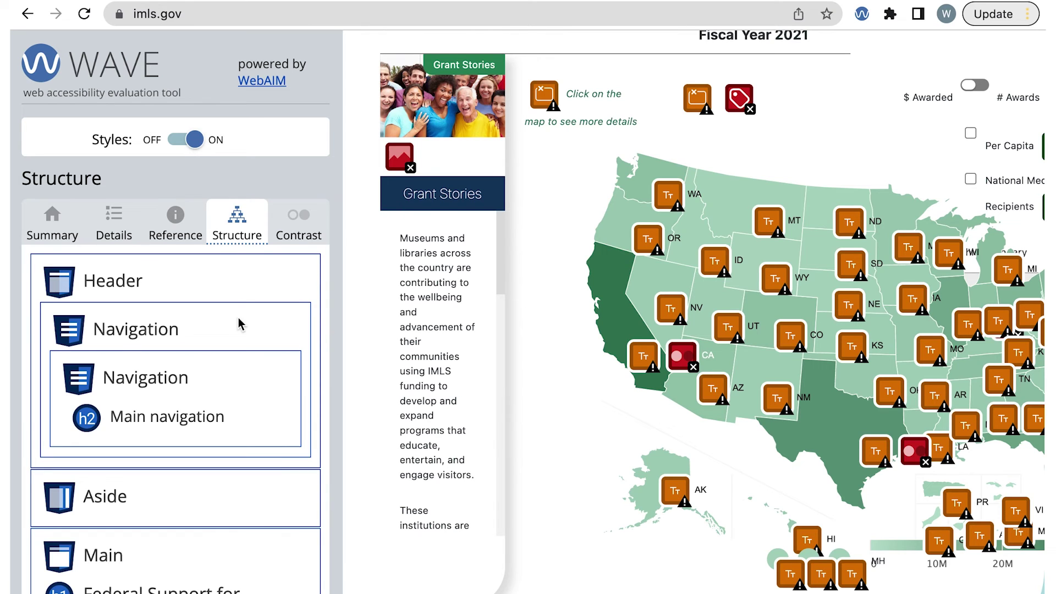
scroll(242, 324, down, 1)
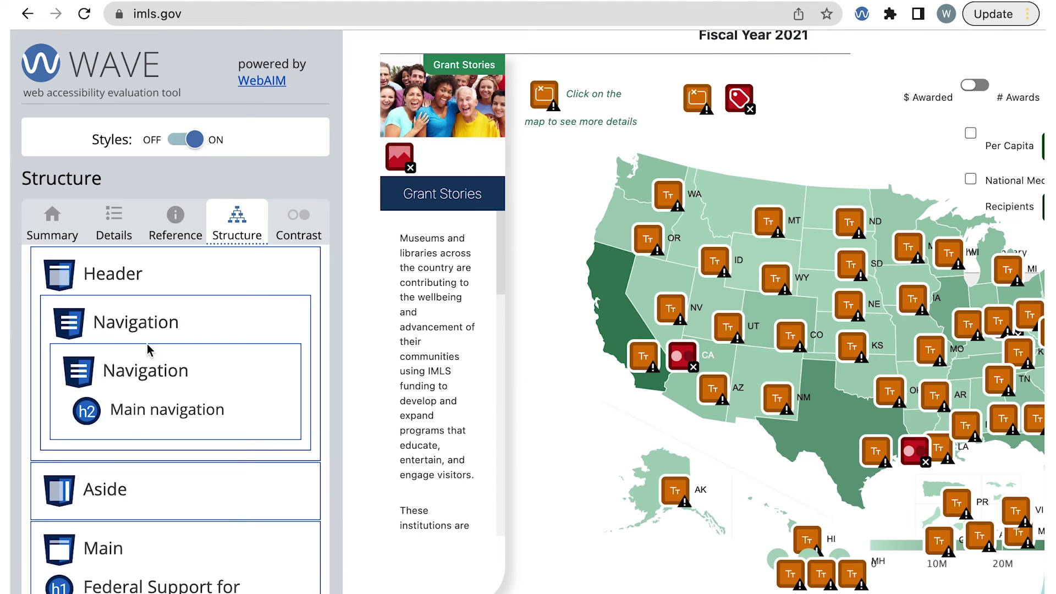
click(114, 226)
scroll(158, 482, down, 15)
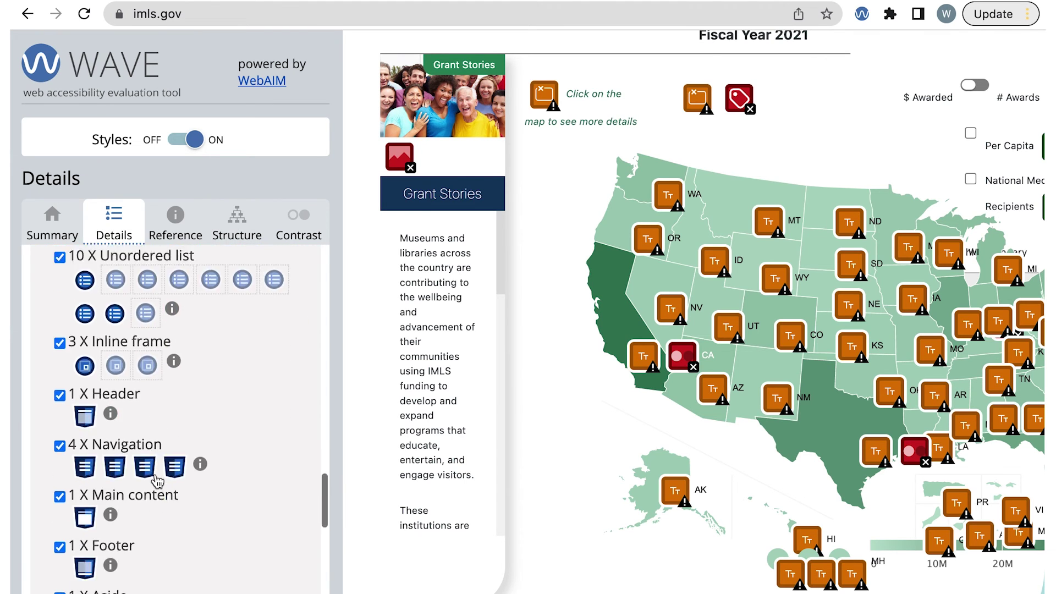